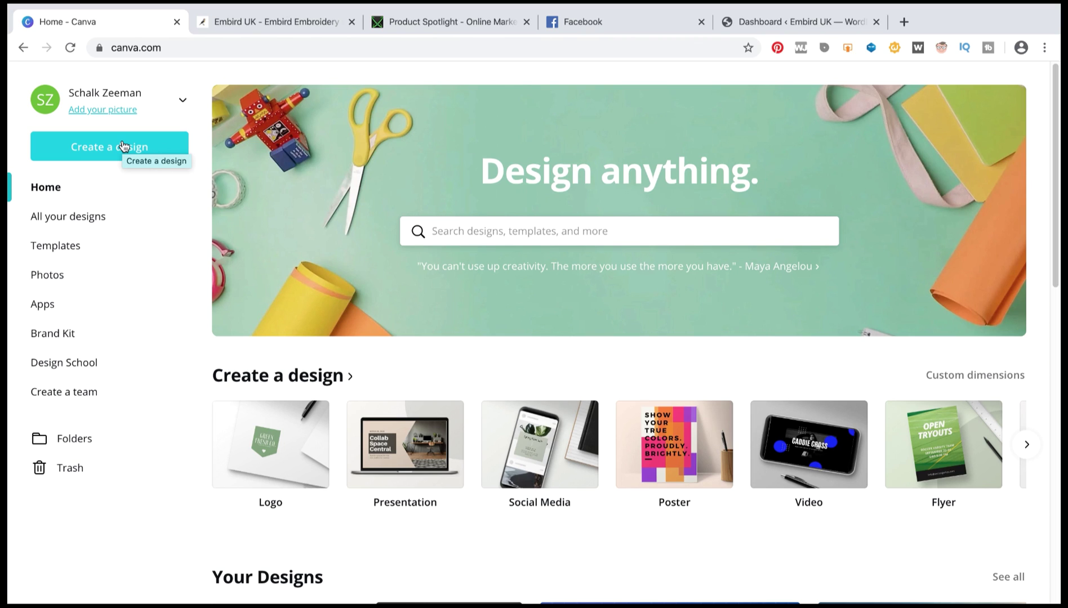
- Create a new custom-size Canva design of 100 × 100 px
{"action": "left_click", "coordinate": [123, 146], "text": "ctrl+shift"}
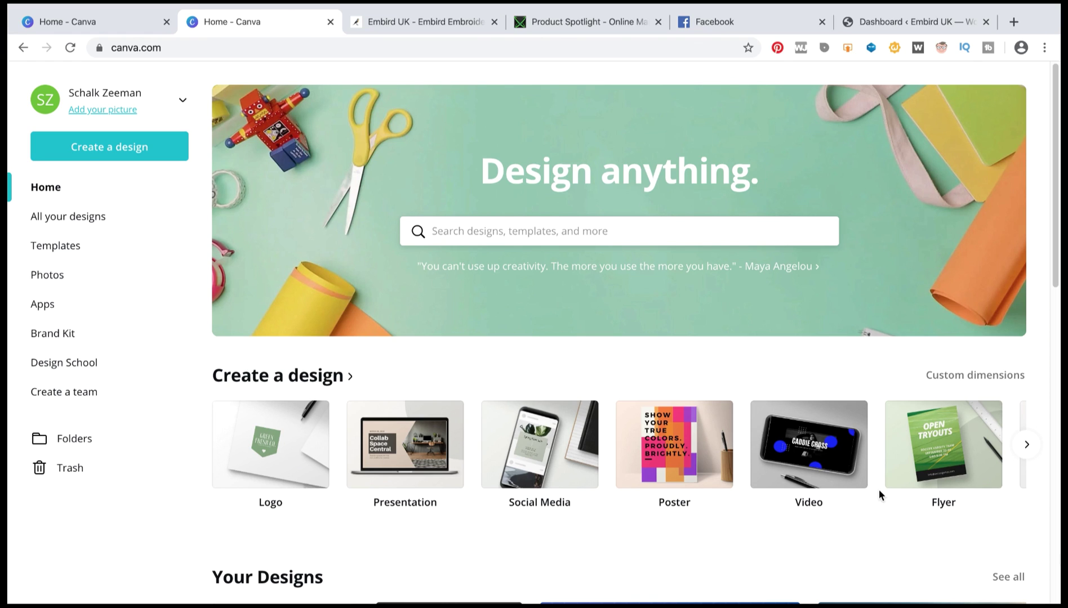
{"action": "left_click", "coordinate": [145, 157]}
{"action": "left_click", "coordinate": [131, 220]}
{"action": "type", "text": "100"}
{"action": "left_click", "coordinate": [135, 226]}
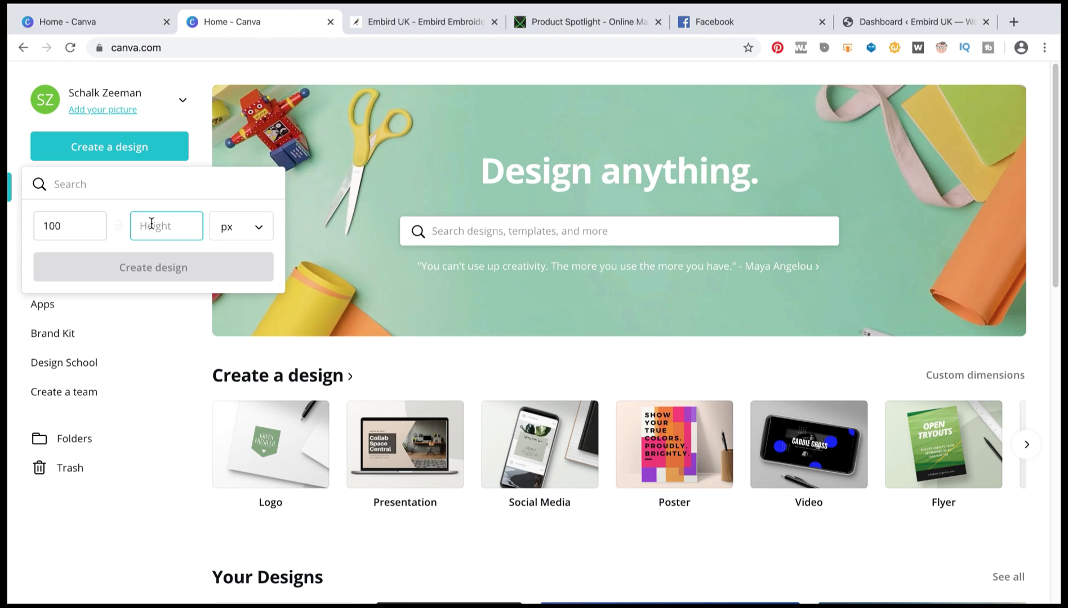
{"action": "type", "text": "100"}
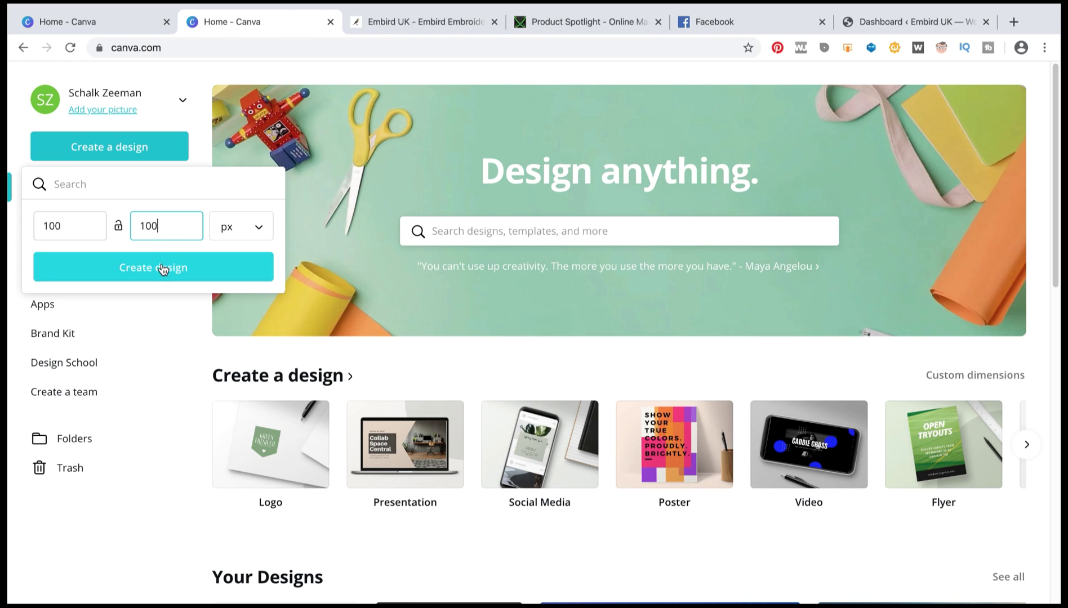
{"action": "left_click", "coordinate": [162, 268]}
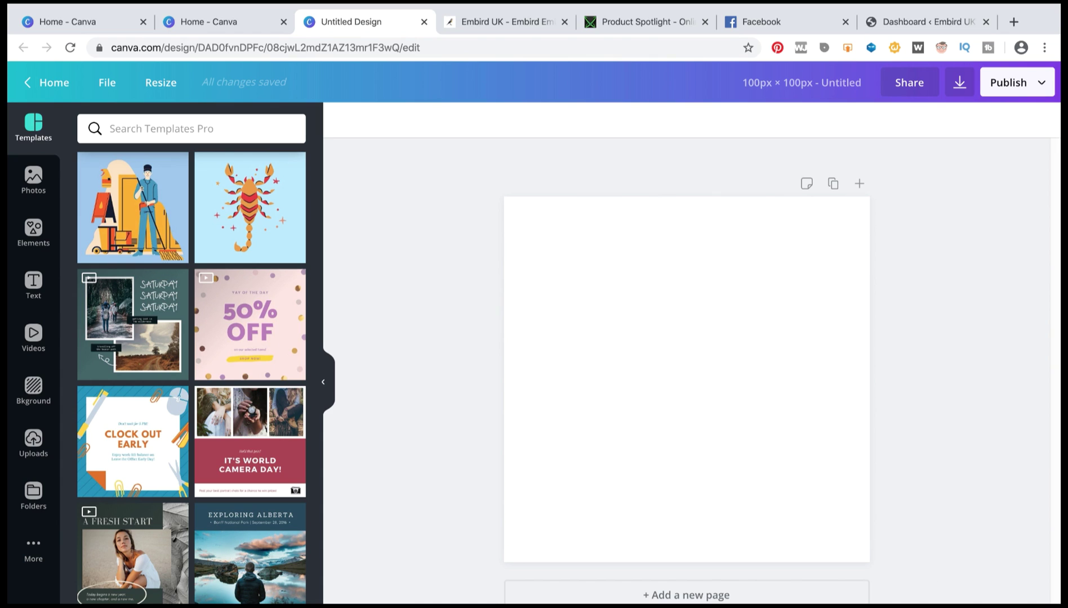
- Add a plain rectangle from Elements and stretch it to cover the whole page
{"action": "left_click", "coordinate": [36, 230]}
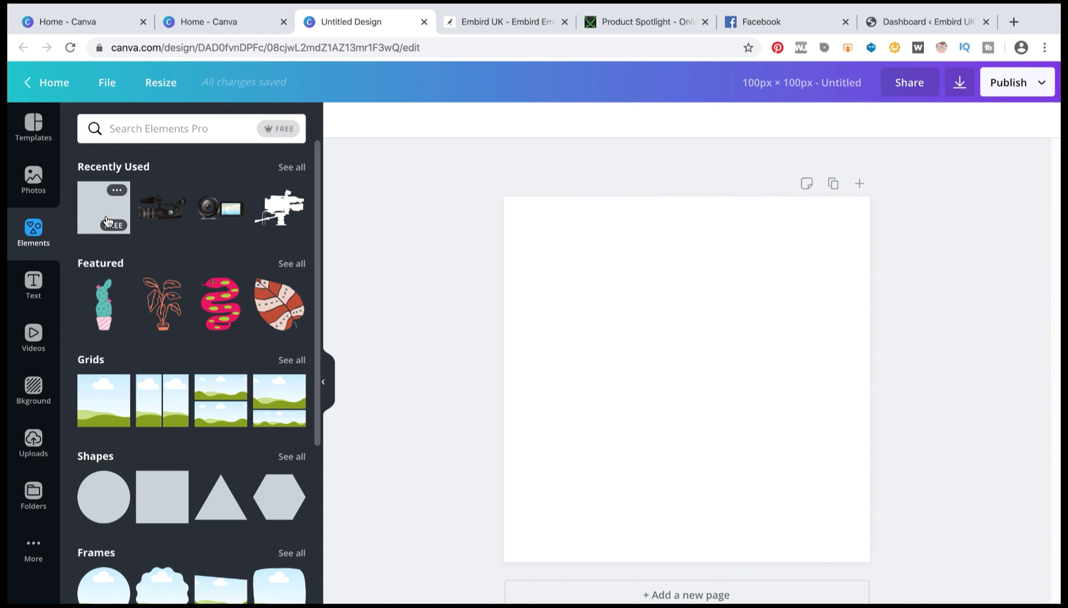
{"action": "left_click", "coordinate": [106, 221]}
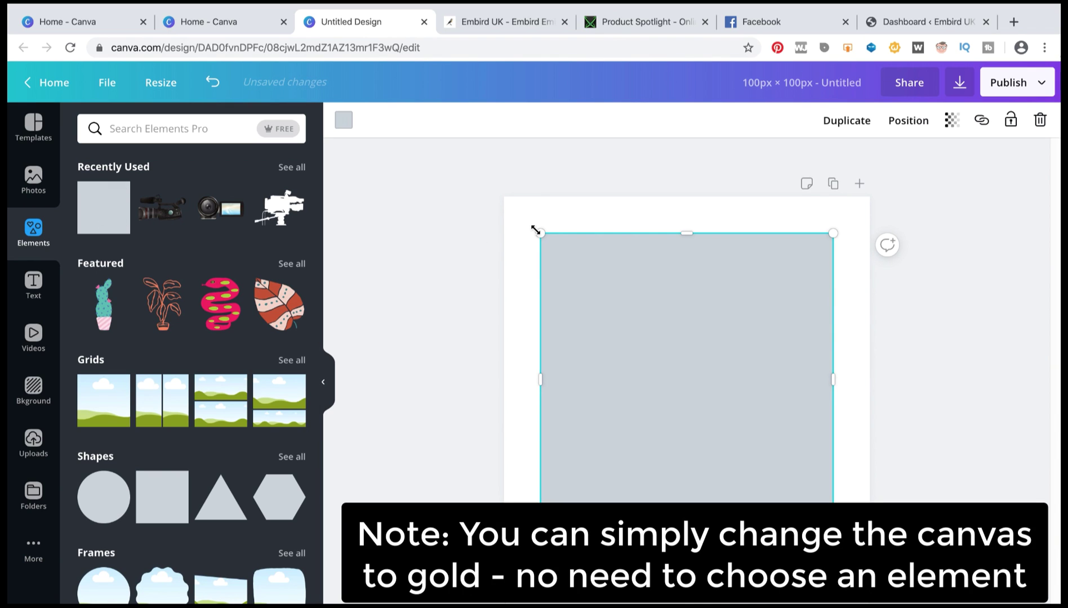
{"action": "mouse_move", "coordinate": [536, 228]}
{"action": "left_mouse_down"}
{"action": "mouse_move", "coordinate": [494, 200]}
{"action": "mouse_move", "coordinate": [529, 210]}
{"action": "left_mouse_up"}
{"action": "left_click_drag", "start_coordinate": [833, 524], "coordinate": [875, 554]}
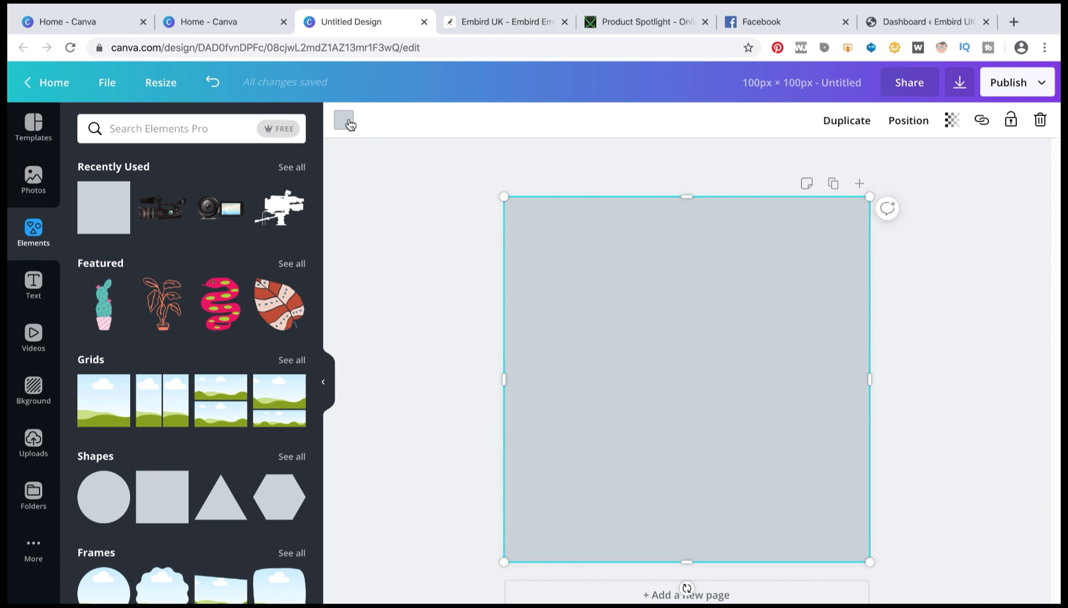
- Fill the rectangle with a gold yellow found by searching 'gold', and view at 100% zoom
{"action": "left_click", "coordinate": [343, 120]}
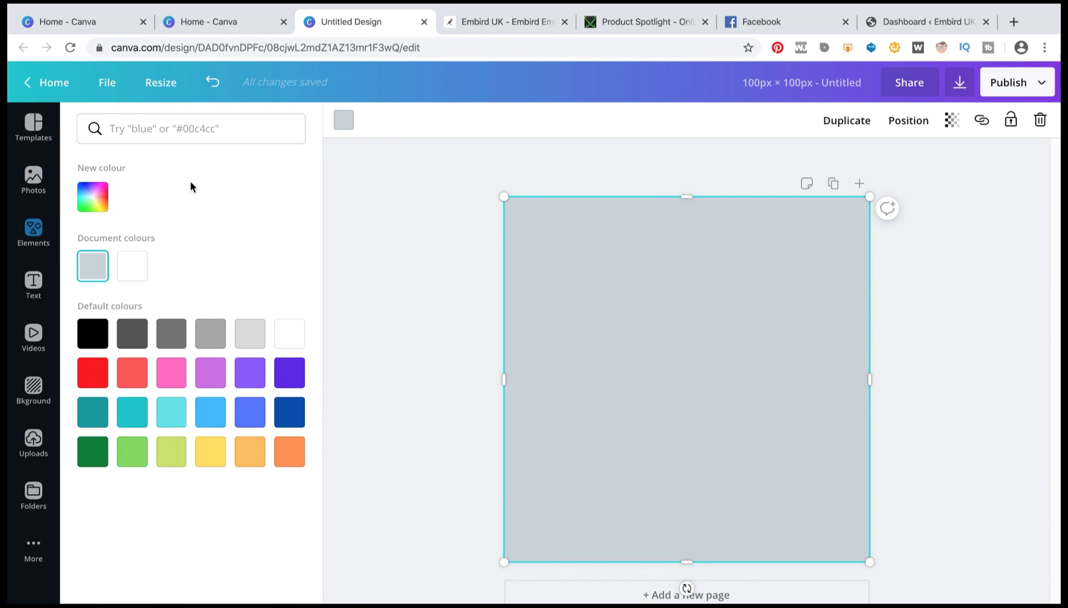
{"action": "left_click", "coordinate": [186, 127]}
{"action": "type", "text": "gold"}
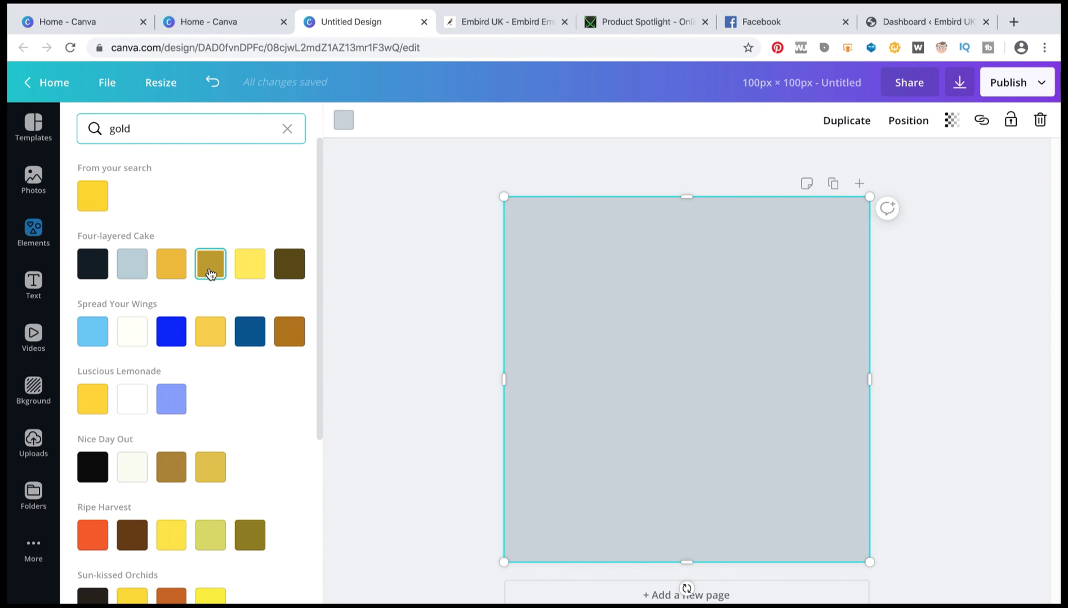
{"action": "left_click", "coordinate": [214, 332]}
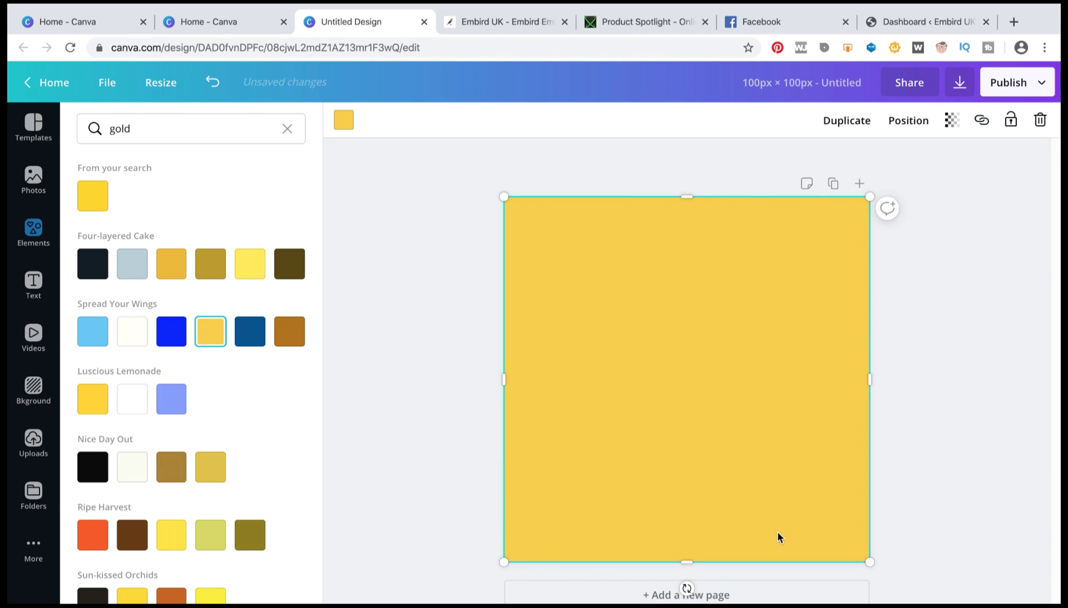
{"action": "left_click", "coordinate": [931, 601]}
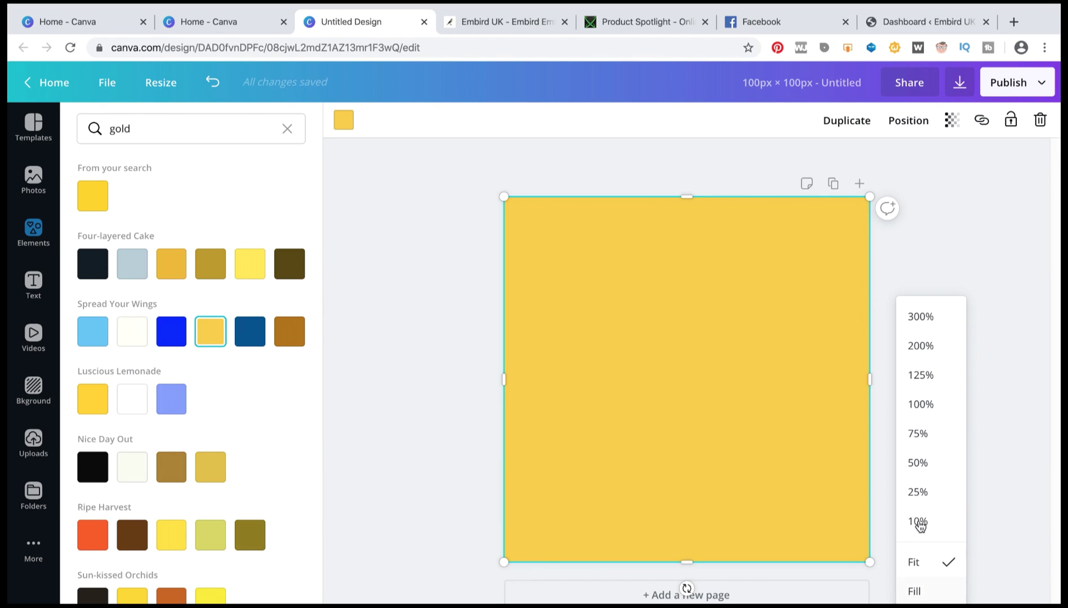
{"action": "left_click", "coordinate": [924, 406]}
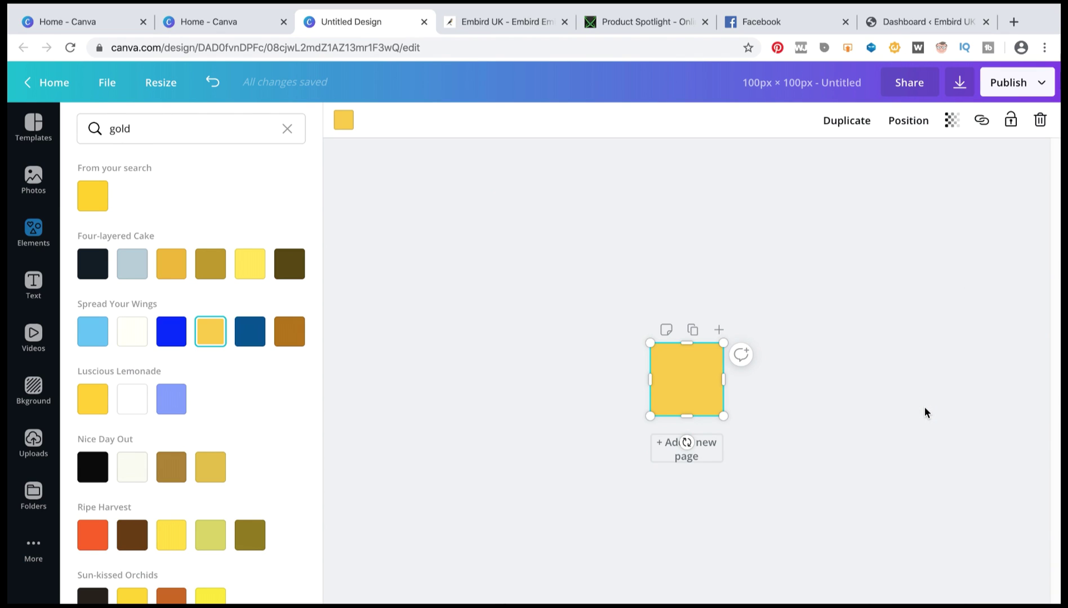
- Add a heading, replace its placeholder text with 'MC', and drag it onto the gold square
{"action": "left_click", "coordinate": [465, 251]}
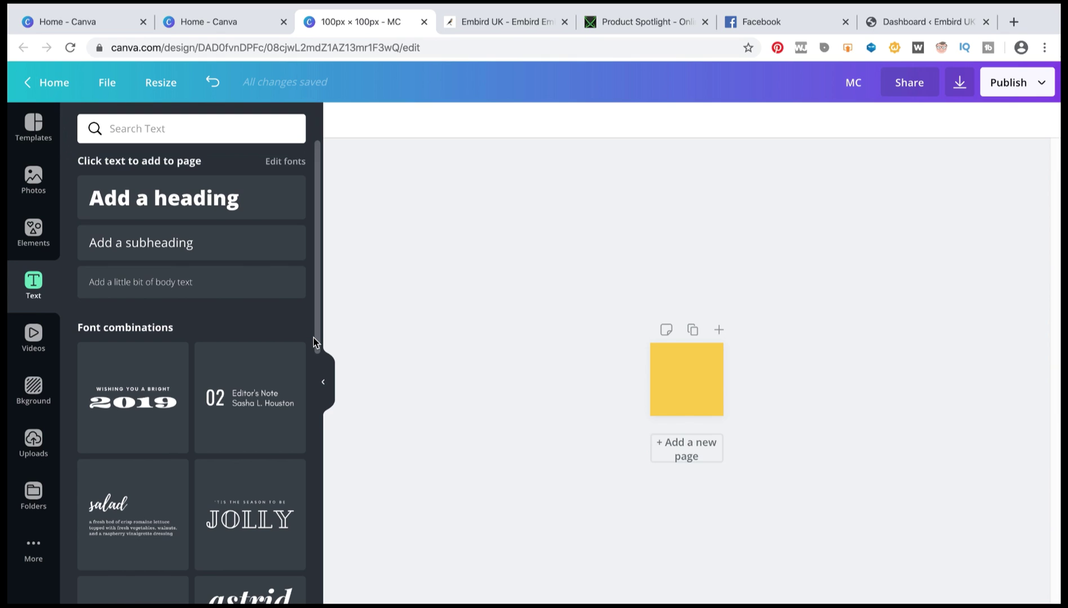
{"action": "left_click", "coordinate": [213, 207]}
{"action": "left_click", "coordinate": [712, 470]}
{"action": "key", "text": "BackSpace"}
{"action": "key", "text": "BackSpace"}
{"action": "key", "text": "BackSpace"}
{"action": "key", "text": "BackSpace"}
{"action": "key", "text": "BackSpace"}
{"action": "key", "text": "BackSpace"}
{"action": "key", "text": "BackSpace"}
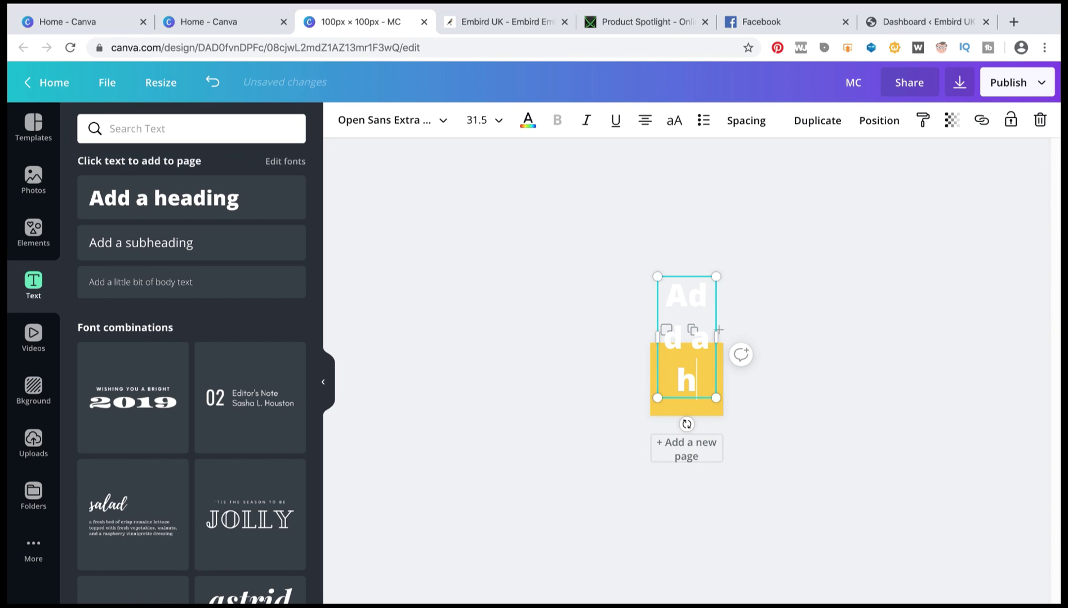
{"action": "key", "text": "BackSpace"}
{"action": "key", "text": "BackSpace"}
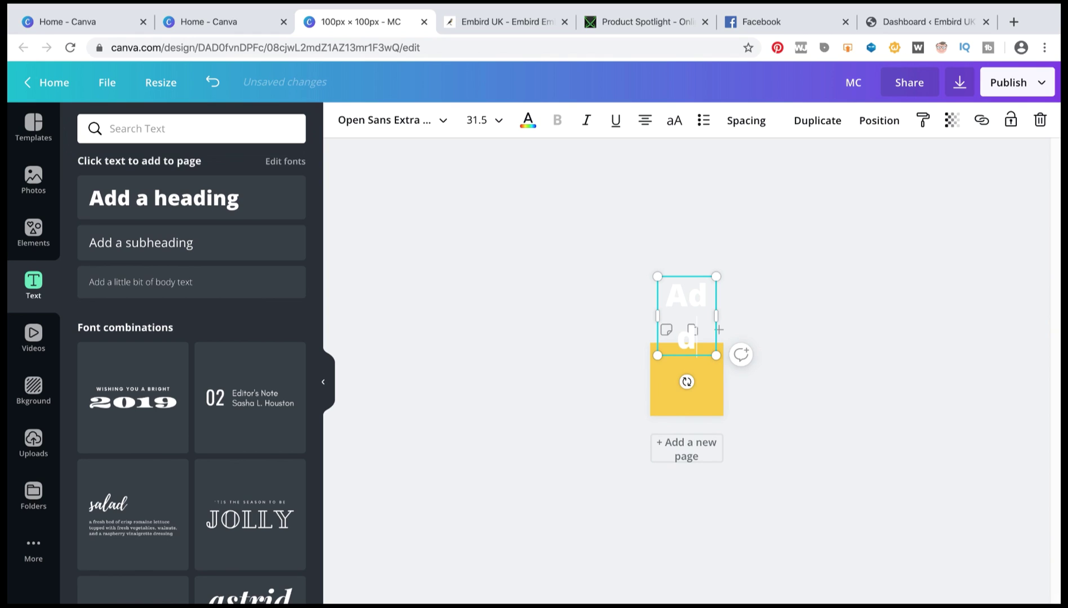
{"action": "key", "text": "BackSpace"}
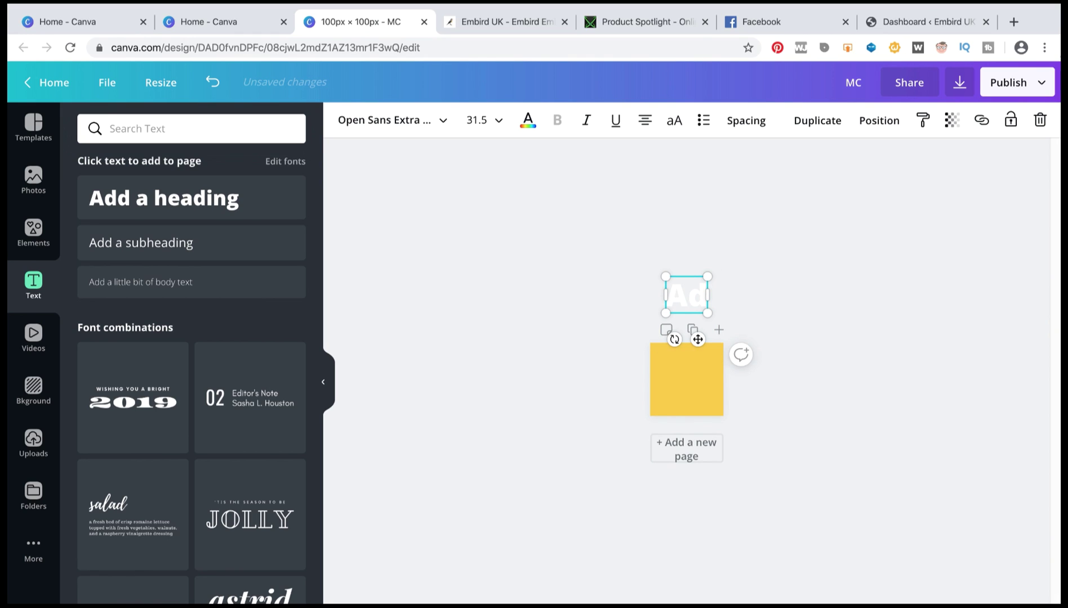
{"action": "key", "text": "BackSpace"}
{"action": "key", "text": "BackSpace"}
{"action": "type", "text": "mc"}
{"action": "key", "text": "BackSpace"}
{"action": "key", "text": "BackSpace"}
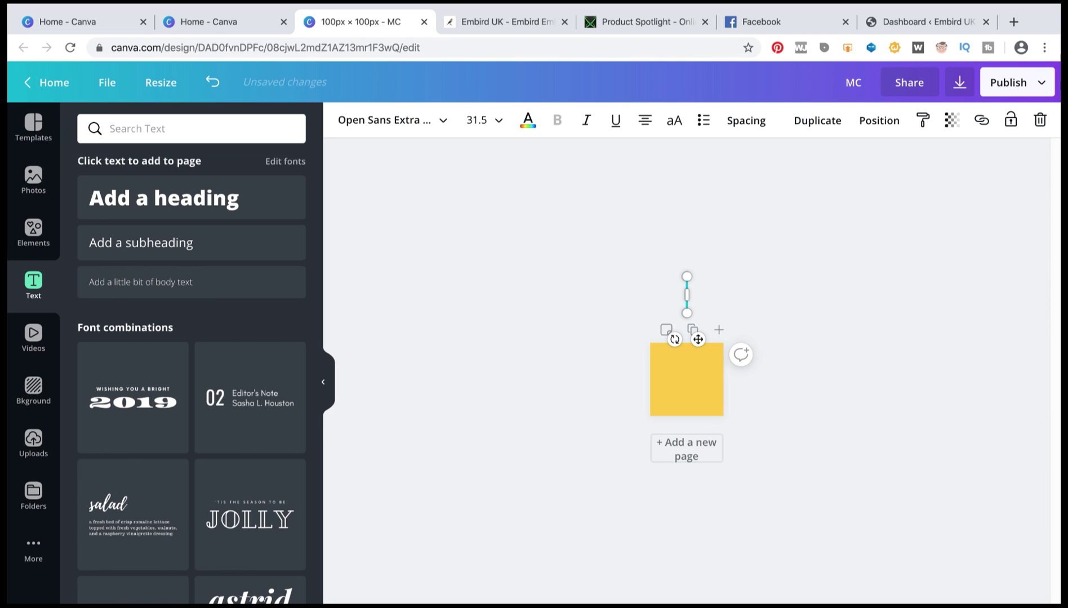
{"action": "type", "text": "MC"}
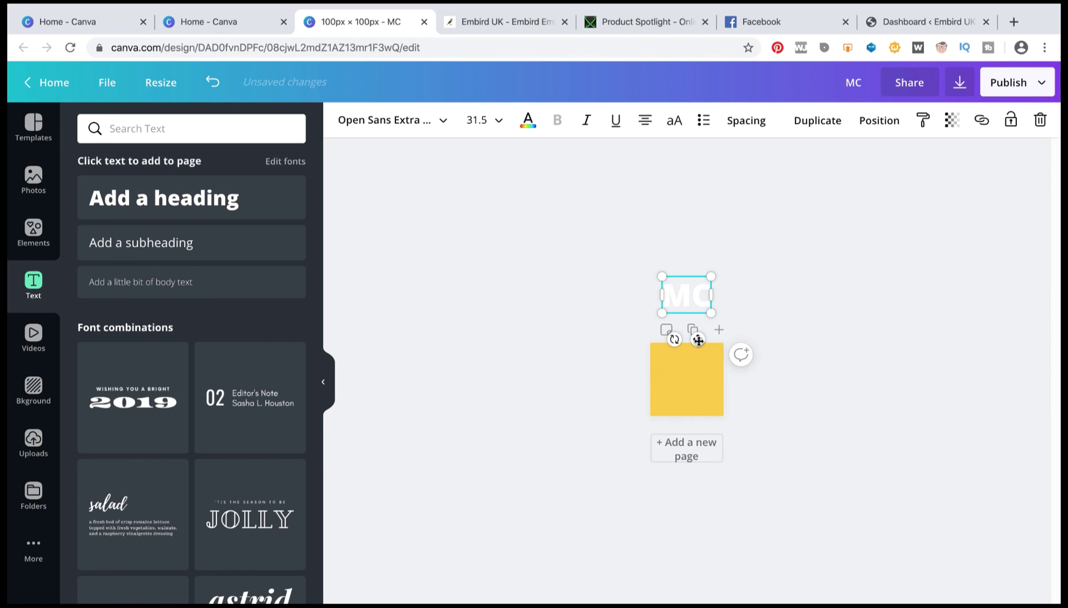
{"action": "left_click_drag", "start_coordinate": [698, 339], "coordinate": [699, 424]}
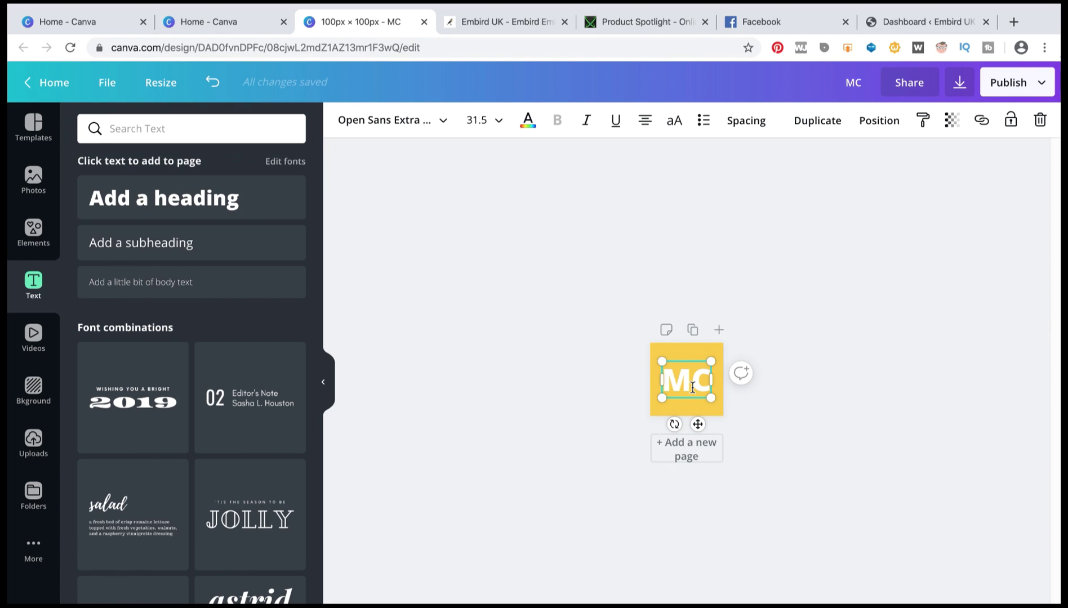
- Change the MC text font to Lato Bold
{"action": "left_click", "coordinate": [443, 121]}
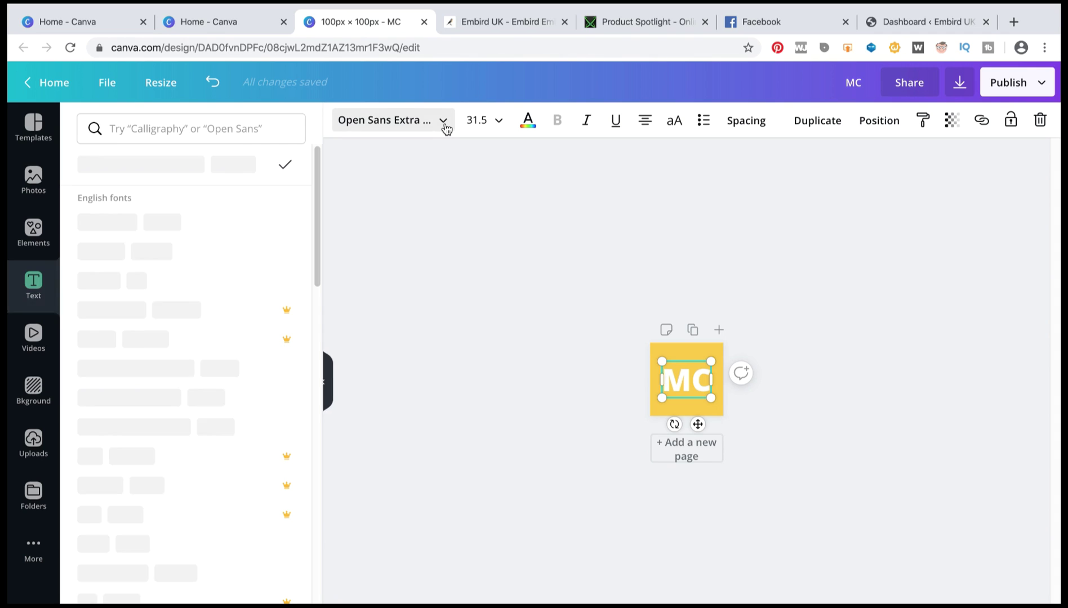
{"action": "left_click", "coordinate": [231, 130]}
{"action": "type", "text": "LATO"}
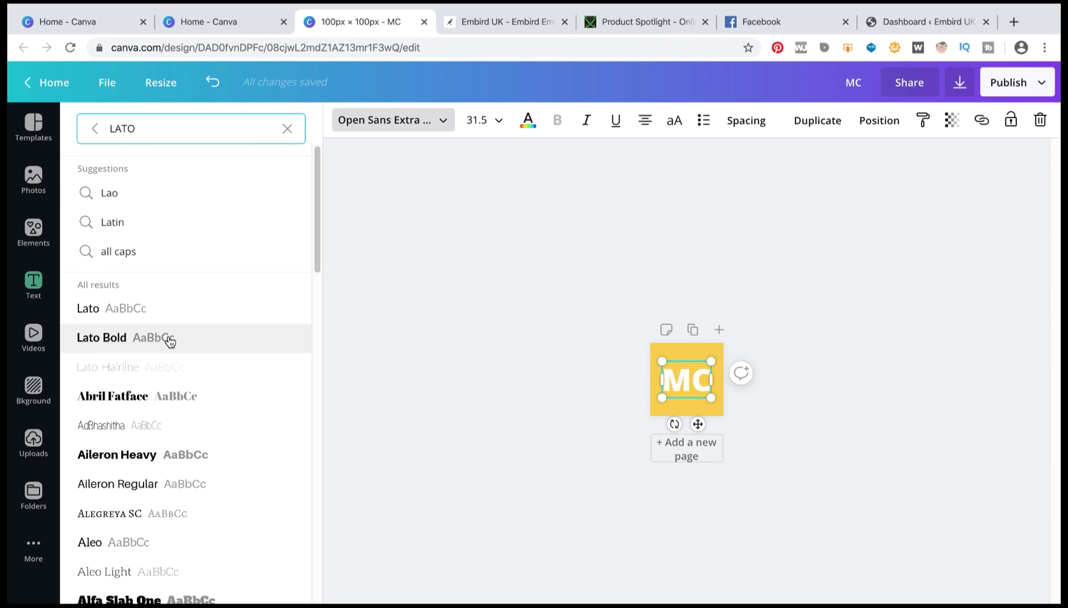
{"action": "left_click", "coordinate": [169, 341]}
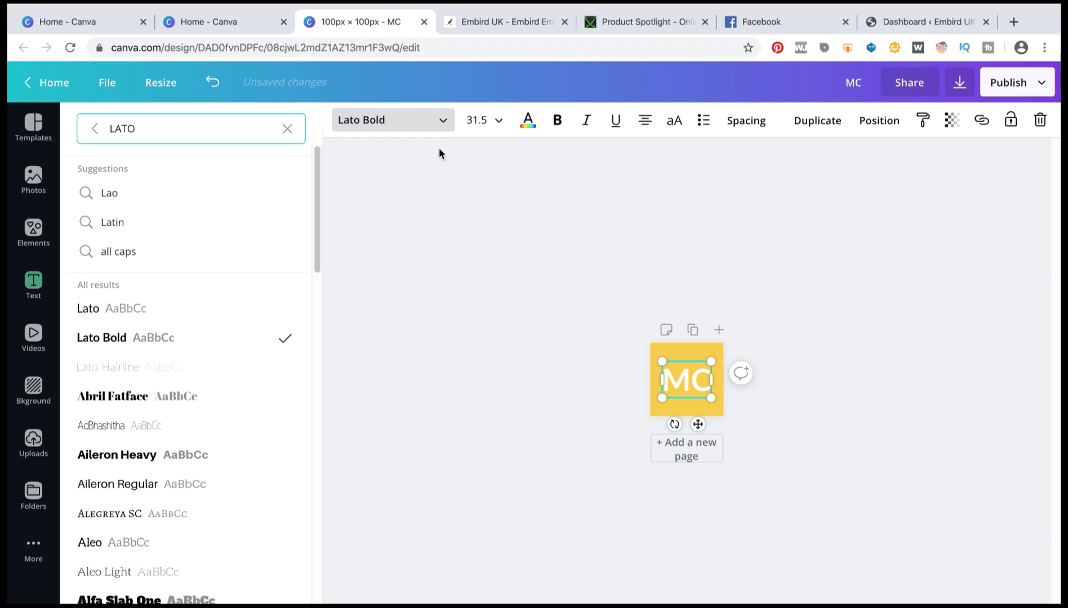
- Set the MC text size to 36 and re-centre it on the gold square
{"action": "left_click", "coordinate": [498, 126]}
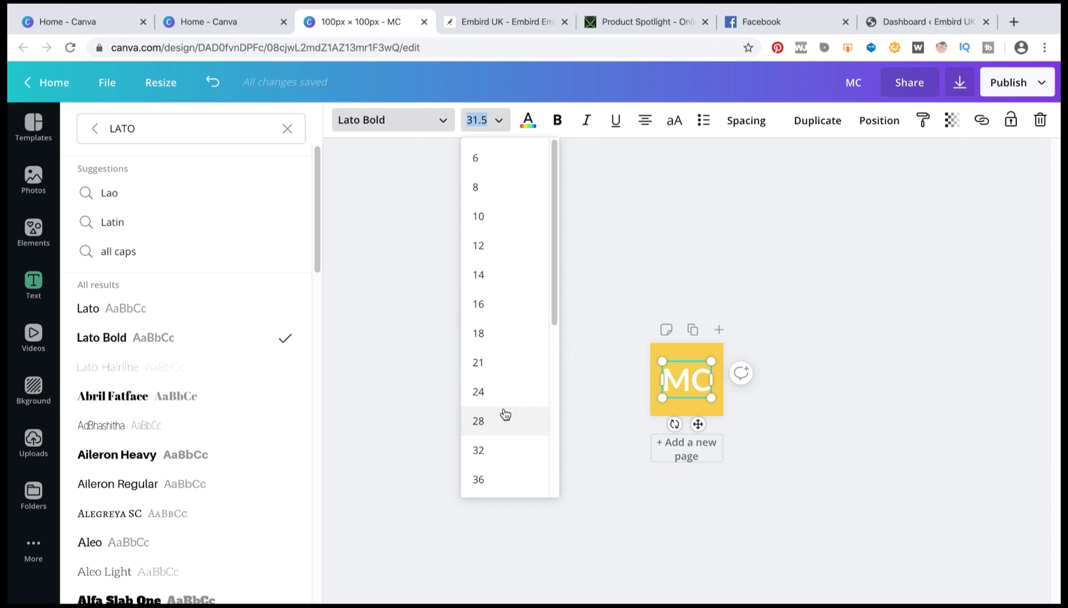
{"action": "left_click", "coordinate": [496, 481]}
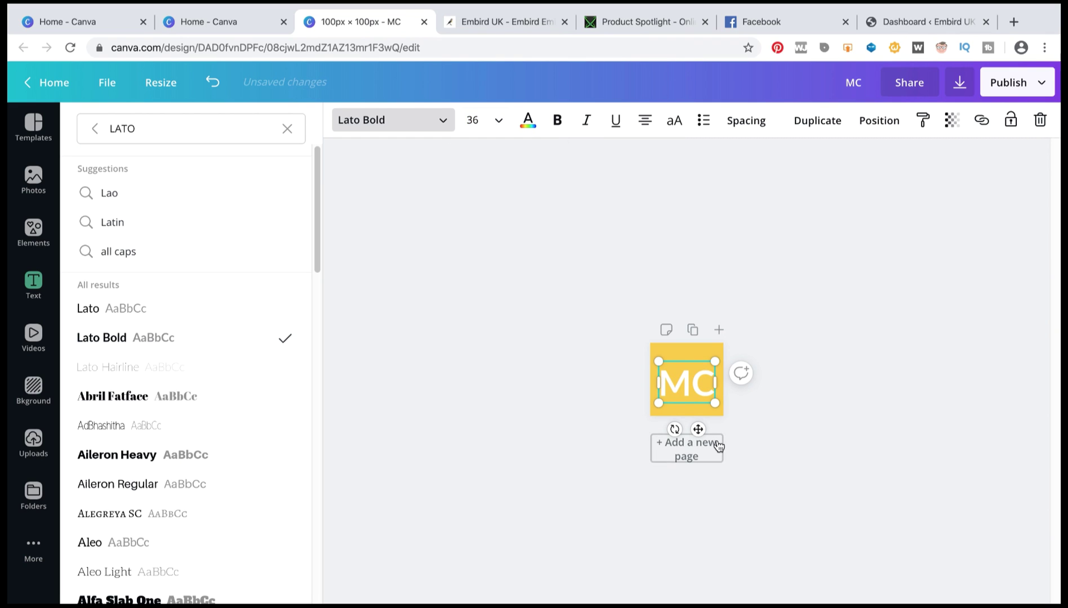
{"action": "key", "text": "Escape"}
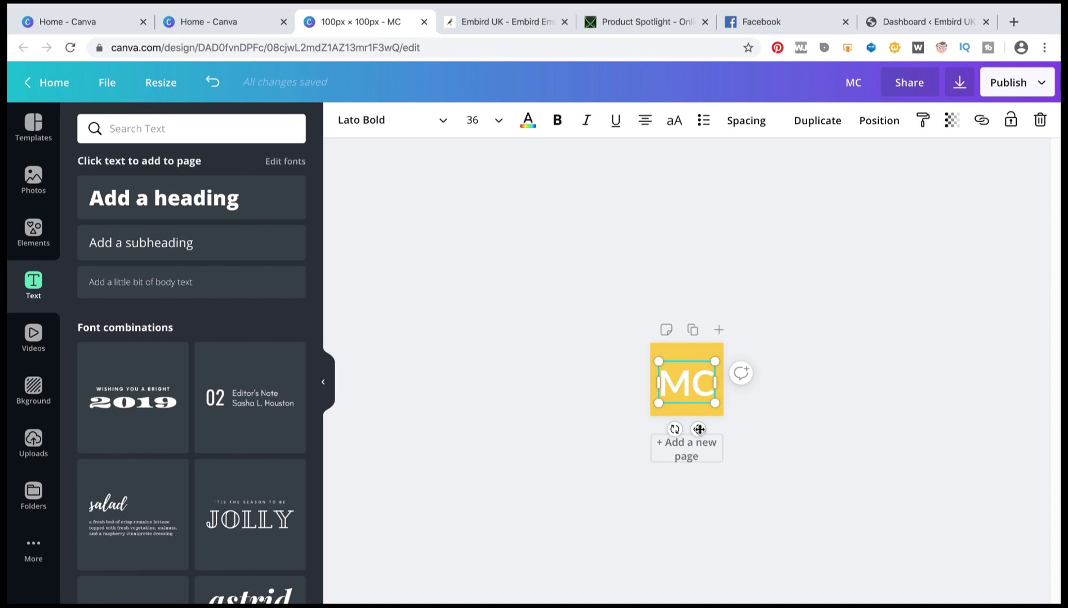
{"action": "left_click_drag", "start_coordinate": [699, 429], "coordinate": [699, 423]}
{"action": "left_click", "coordinate": [793, 384]}
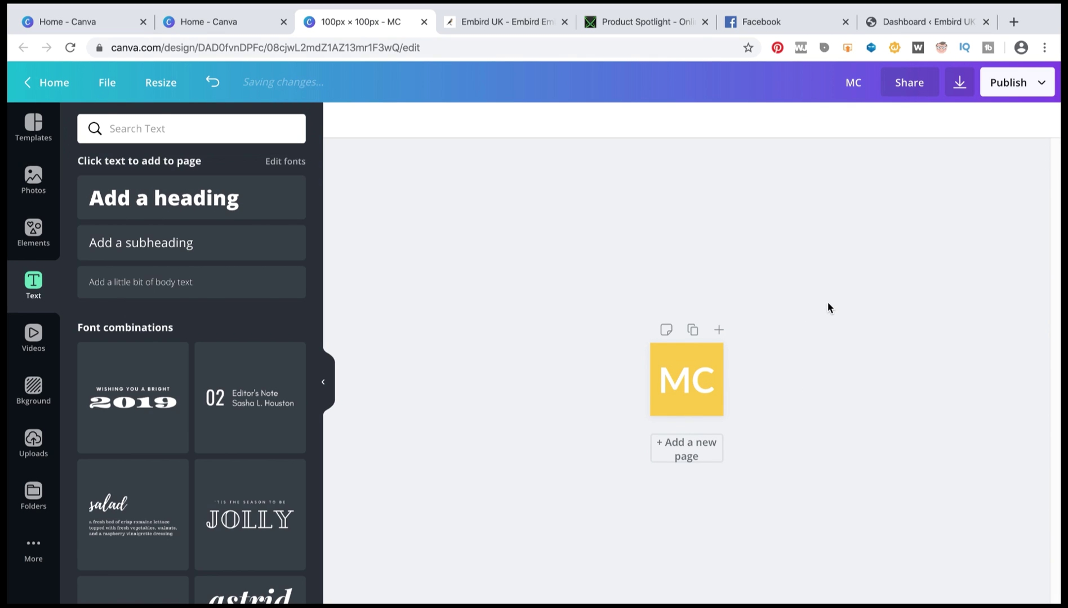
- Download the MC design as a PNG file and dismiss the published confirmation
{"action": "left_click", "coordinate": [1043, 87]}
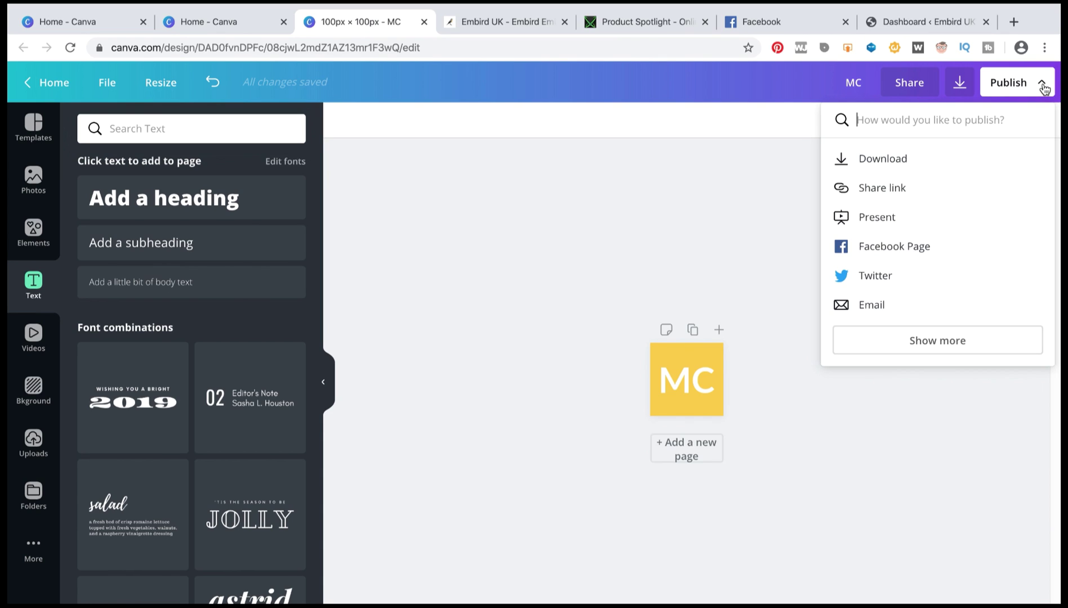
{"action": "left_click", "coordinate": [896, 163]}
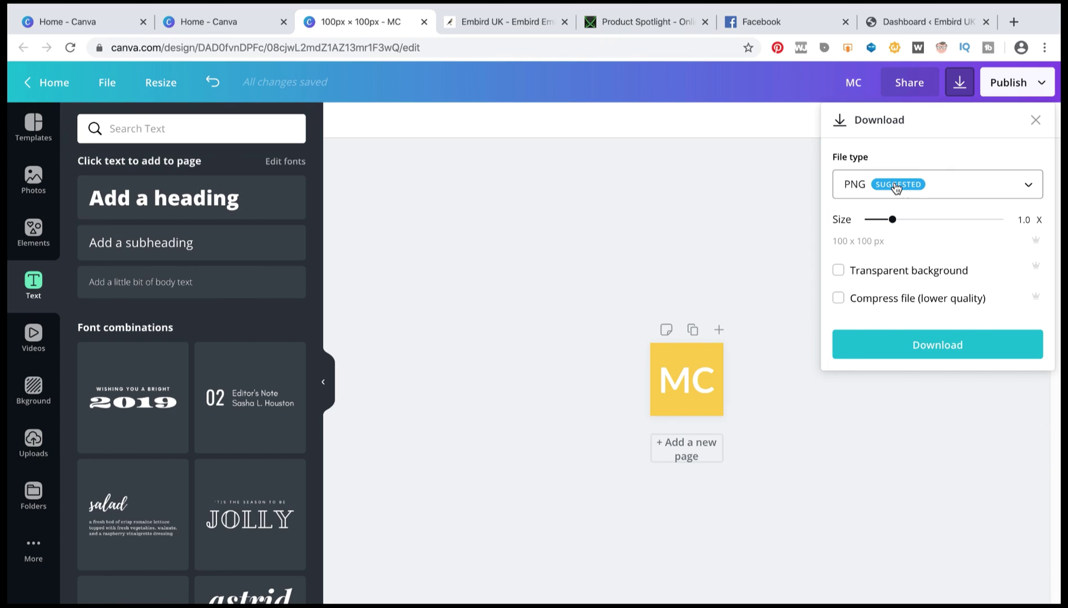
{"action": "left_click", "coordinate": [896, 188]}
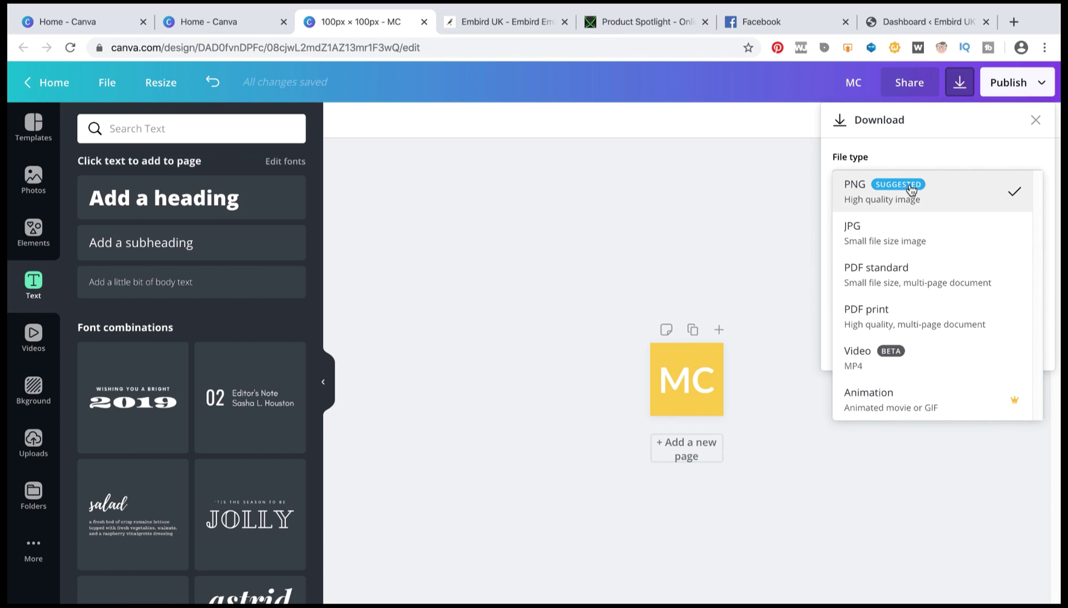
{"action": "left_click", "coordinate": [912, 190]}
{"action": "left_click", "coordinate": [911, 189]}
{"action": "left_click", "coordinate": [912, 189]}
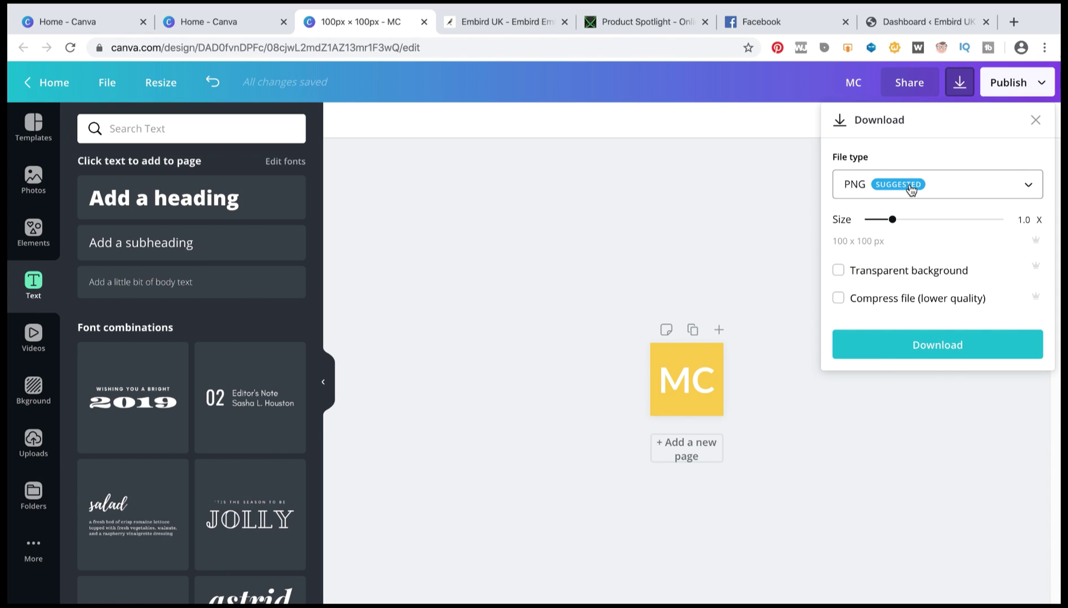
{"action": "left_click", "coordinate": [946, 348]}
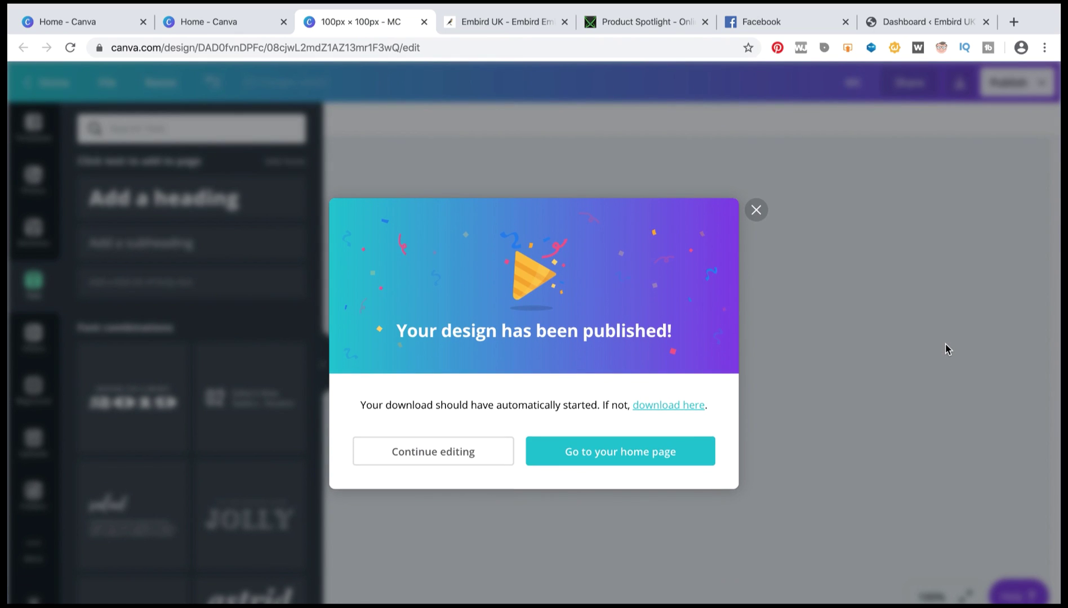
{"action": "left_click", "coordinate": [757, 211]}
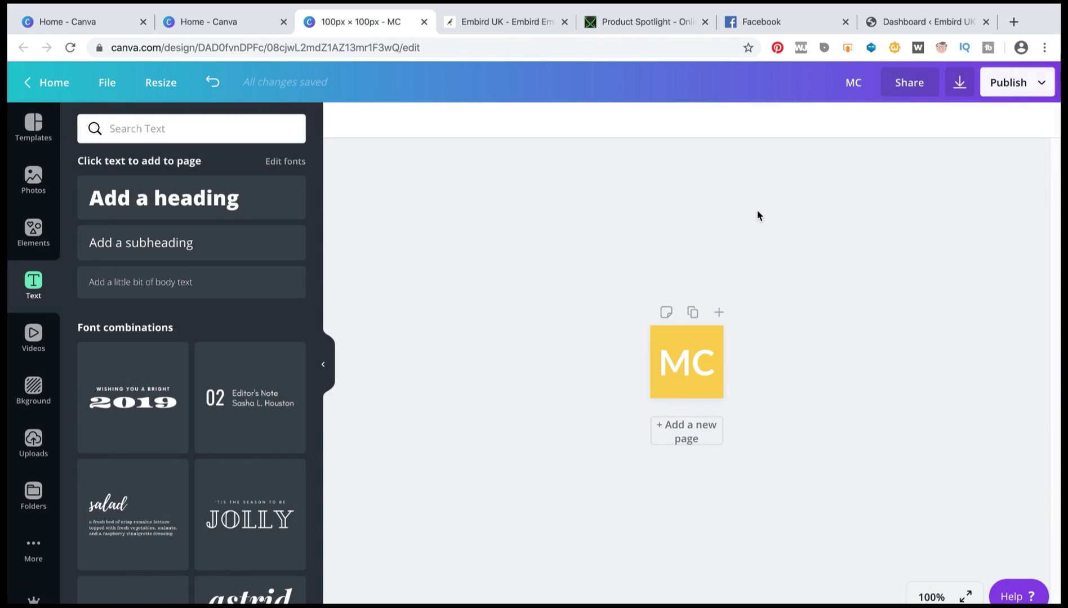
- Go from the WordPress dashboard to Avada Theme Options, Logo > Favicon section
{"action": "left_click", "coordinate": [904, 23]}
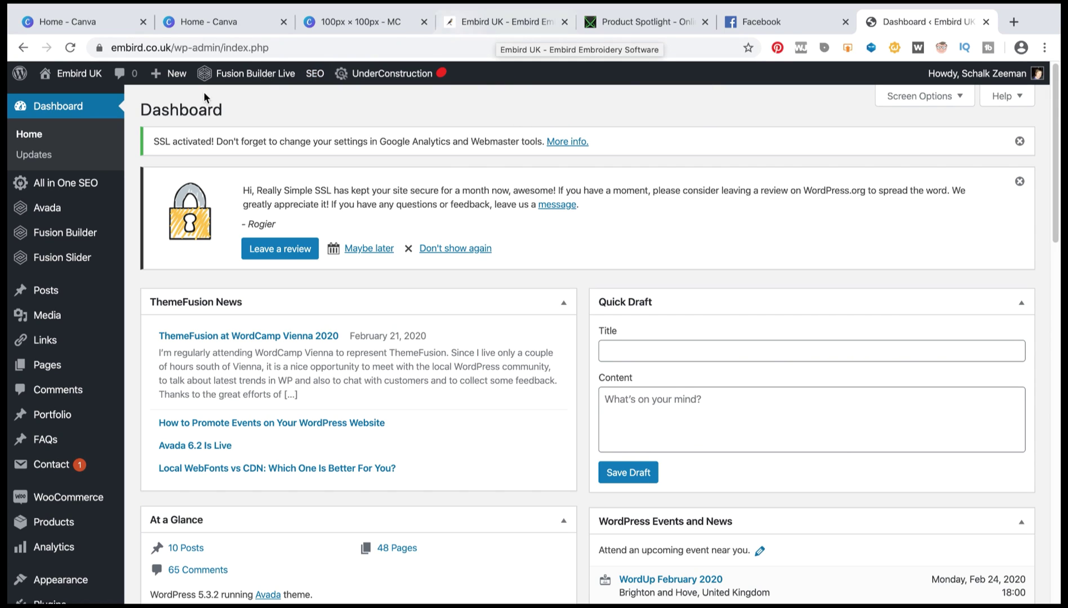
{"action": "mouse_move", "coordinate": [54, 210]}
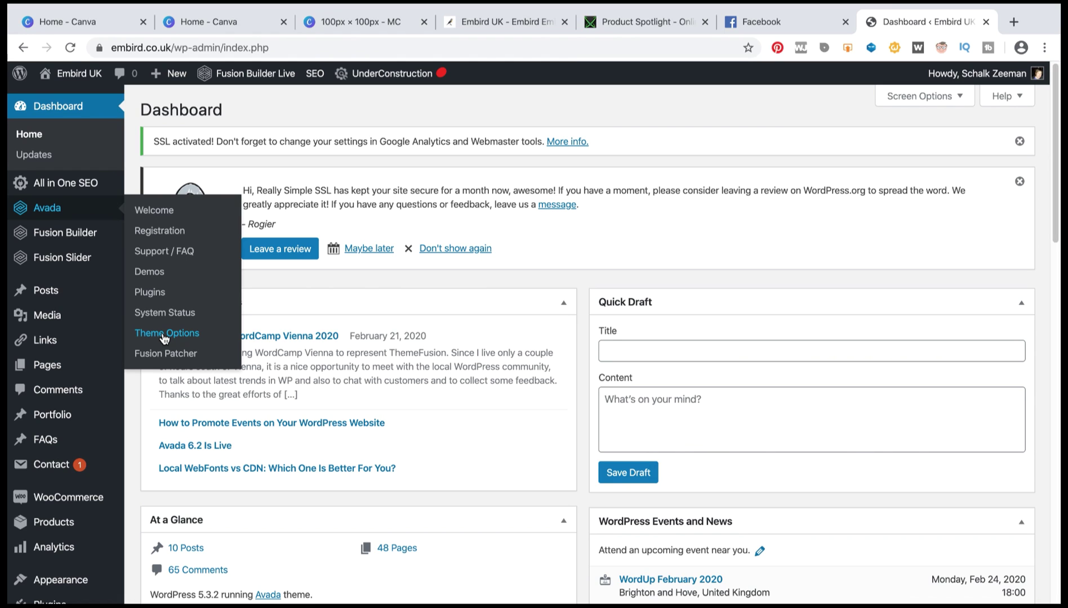
{"action": "left_click", "coordinate": [165, 334]}
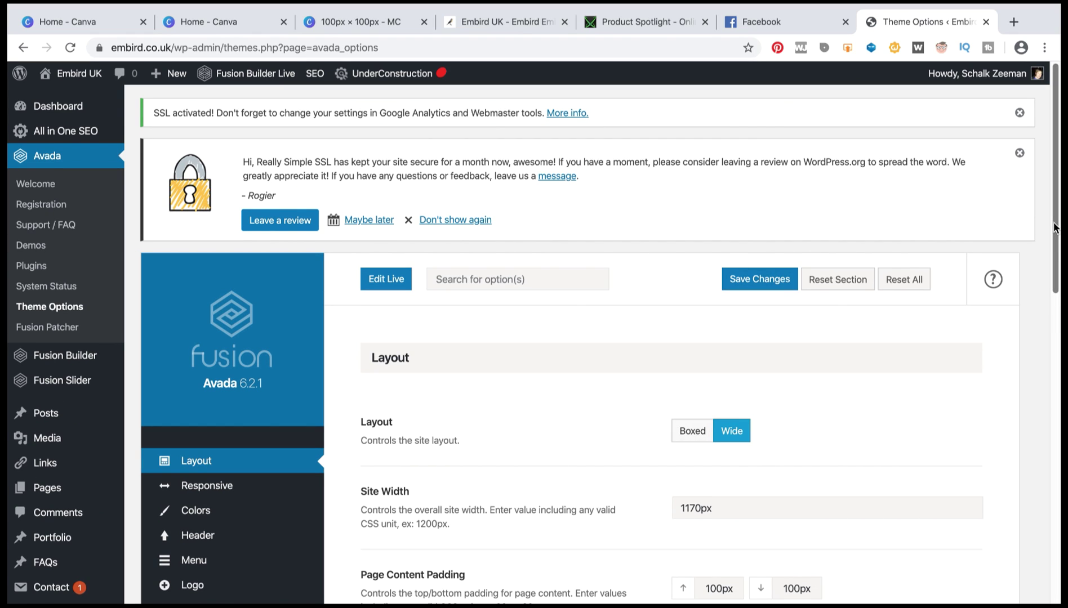
{"action": "scroll", "coordinate": [1054, 228], "scroll_direction": "down", "scroll_amount": 5}
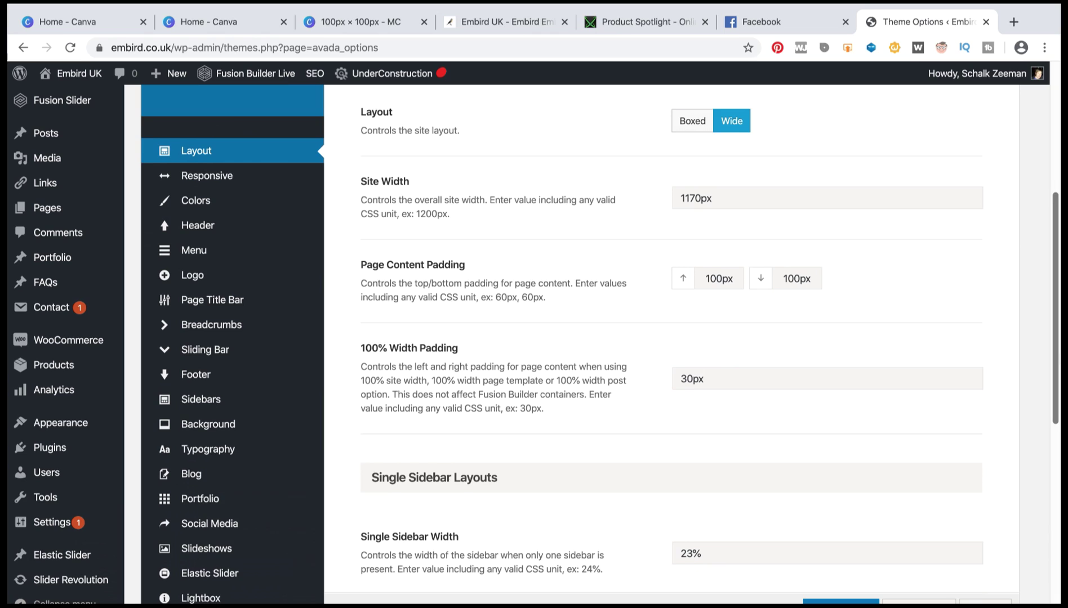
{"action": "mouse_move", "coordinate": [290, 279]}
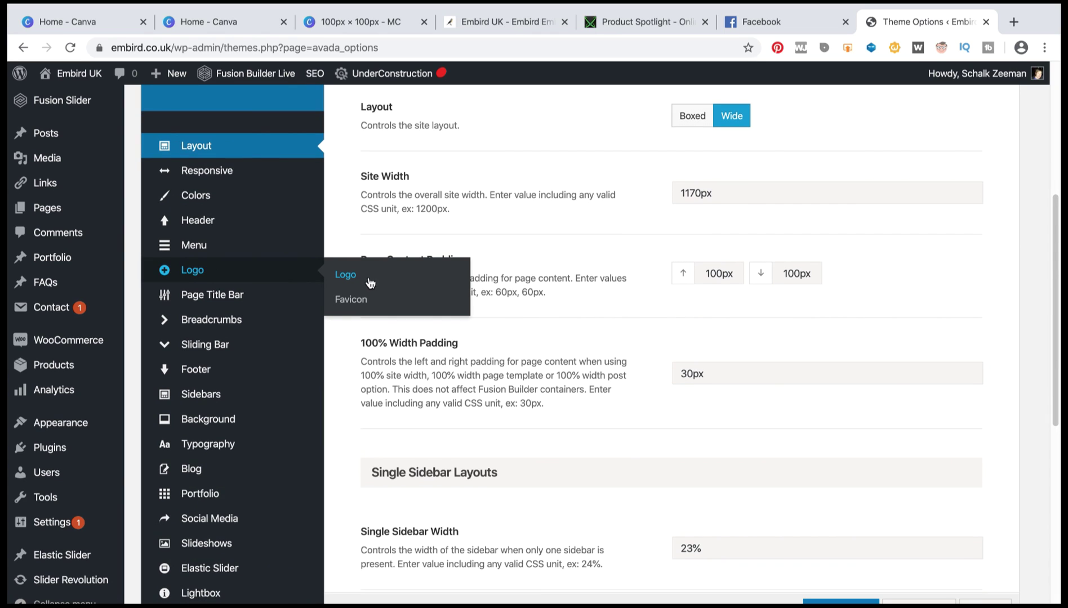
{"action": "left_click", "coordinate": [357, 299]}
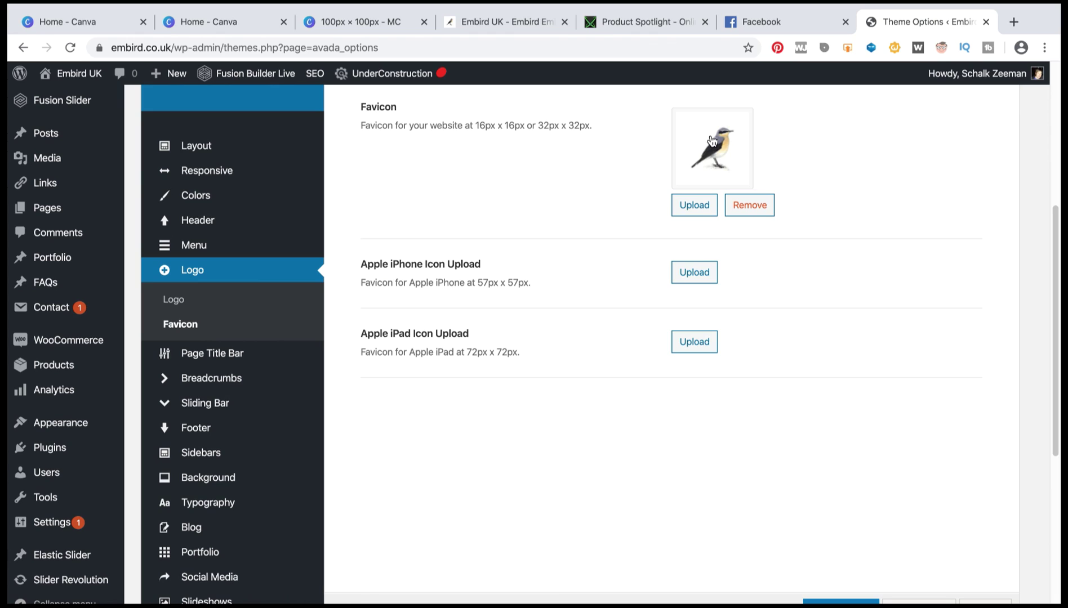
- Upload MC.png from the Downloads folder through the Favicon field's media uploader
{"action": "left_click", "coordinate": [697, 207]}
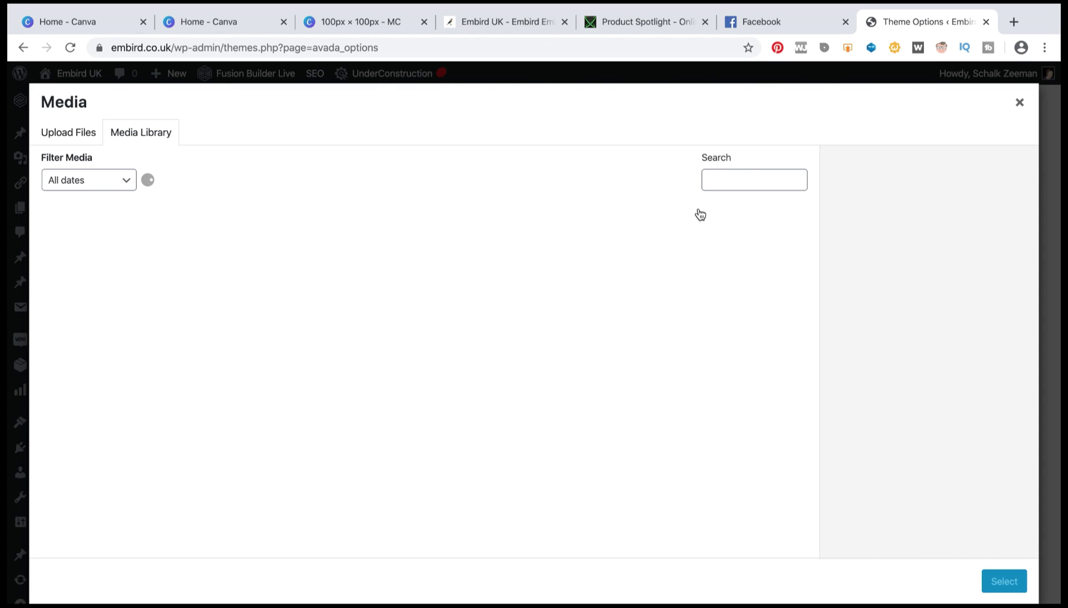
{"action": "left_click", "coordinate": [65, 130]}
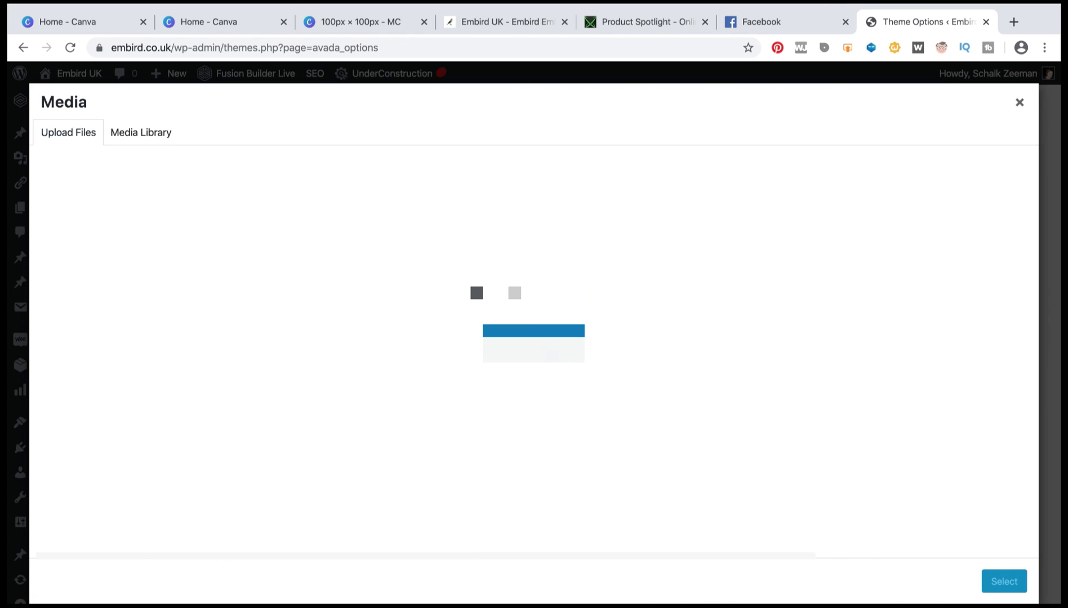
{"action": "left_click", "coordinate": [553, 358]}
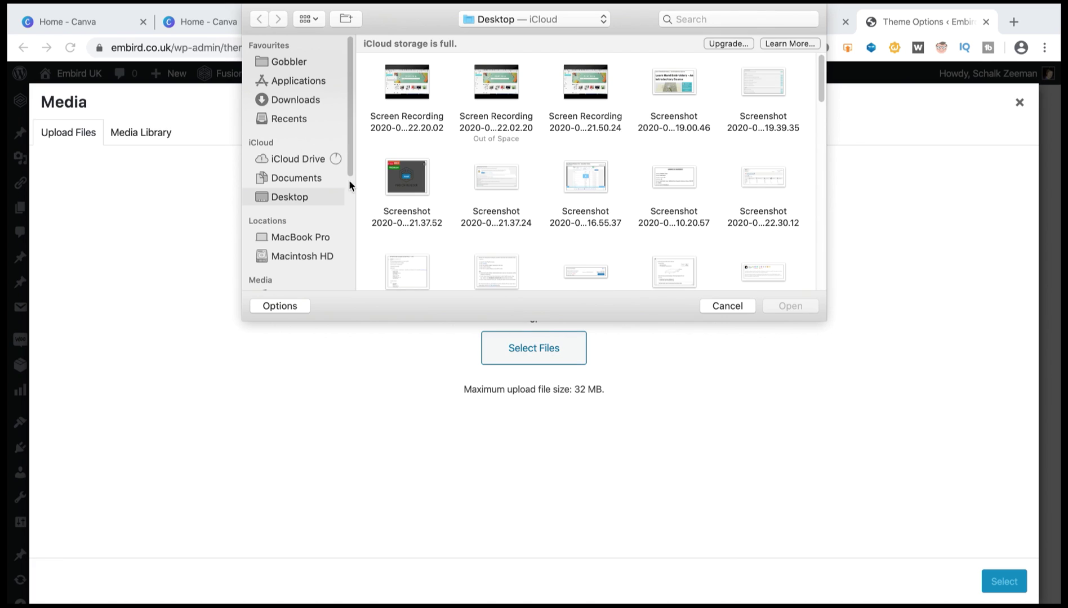
{"action": "left_click", "coordinate": [299, 99]}
{"action": "left_click", "coordinate": [765, 163]}
{"action": "key", "text": "Return"}
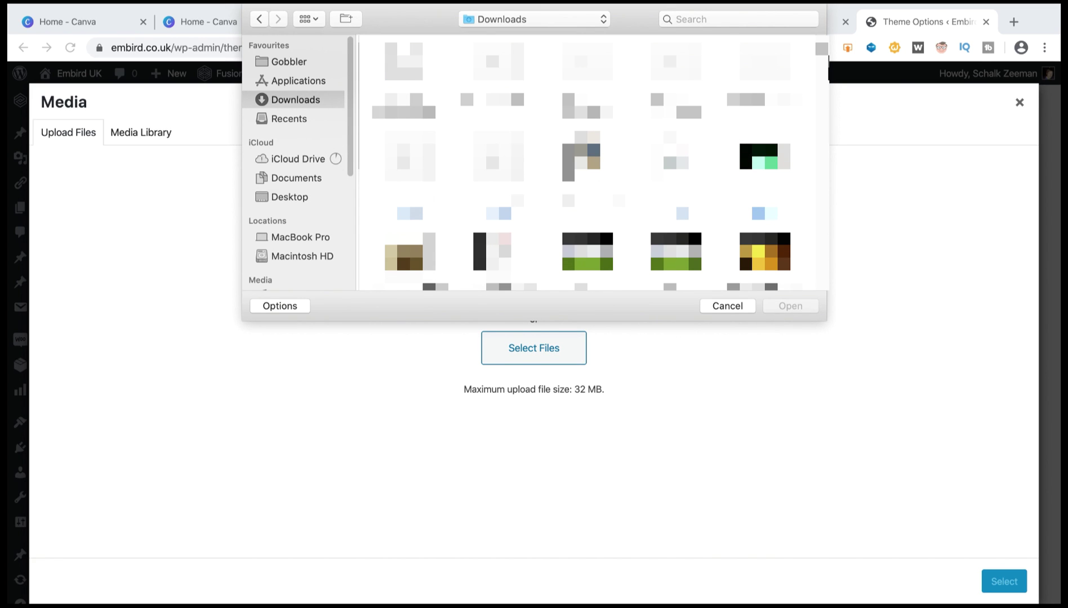
{"action": "scroll", "coordinate": [586, 163], "scroll_direction": "down", "scroll_amount": 10}
{"action": "left_click", "coordinate": [498, 225]}
{"action": "left_click", "coordinate": [765, 222]}
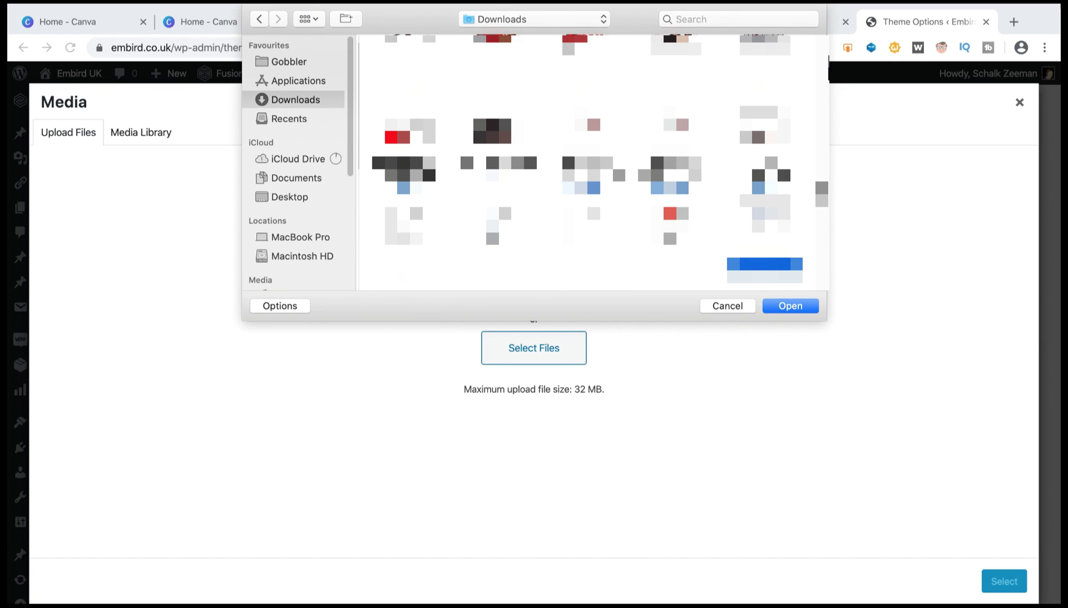
{"action": "scroll", "coordinate": [679, 170], "scroll_direction": "down", "scroll_amount": 5}
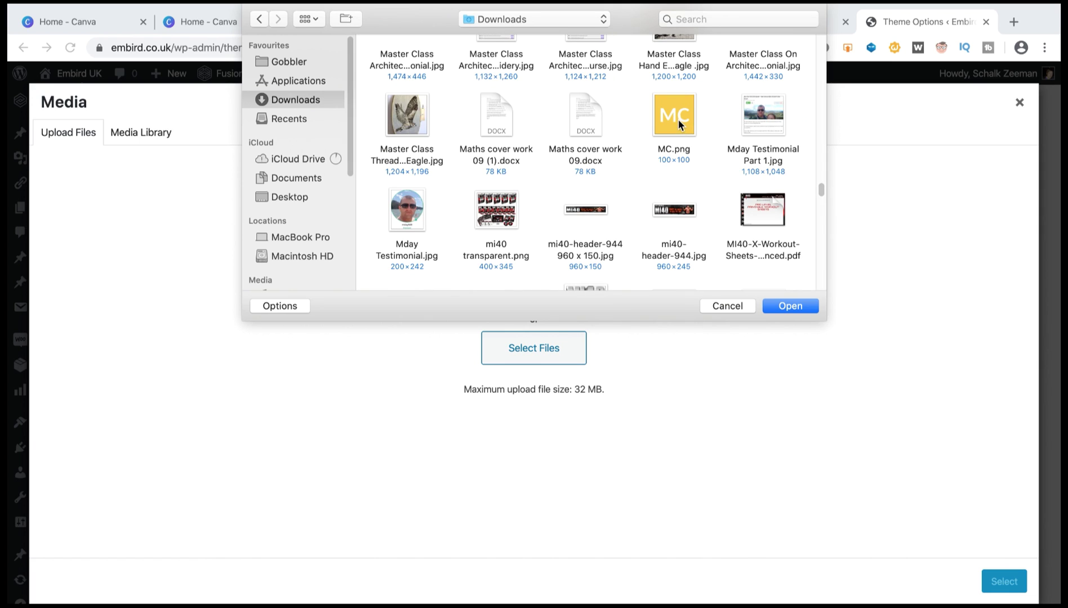
{"action": "double_click", "coordinate": [678, 121]}
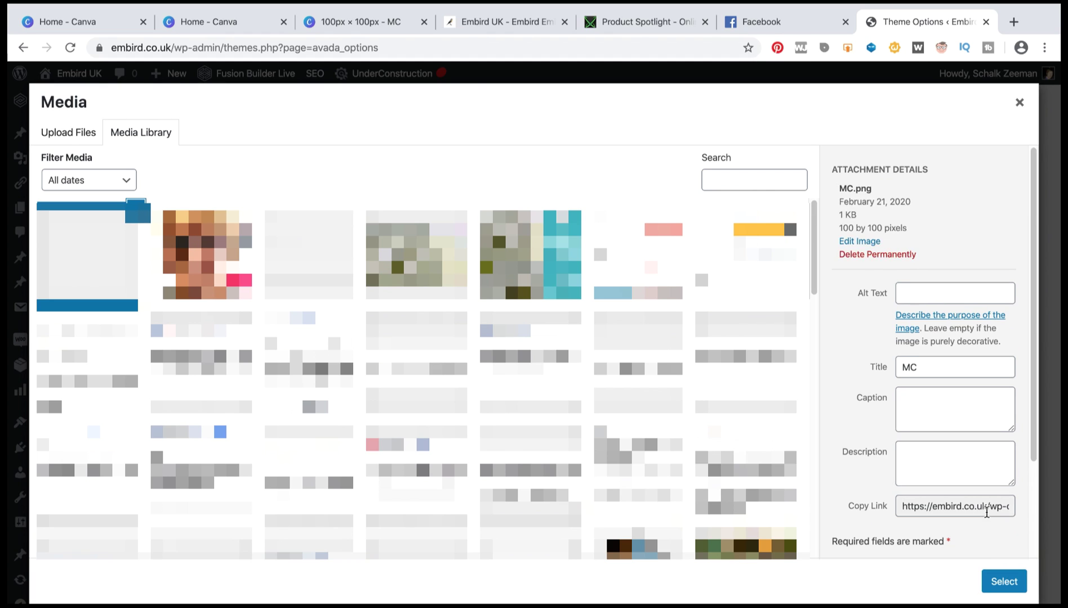
- Choose the uploaded MC image as the favicon and save the Theme Options changes
{"action": "left_click", "coordinate": [1004, 583]}
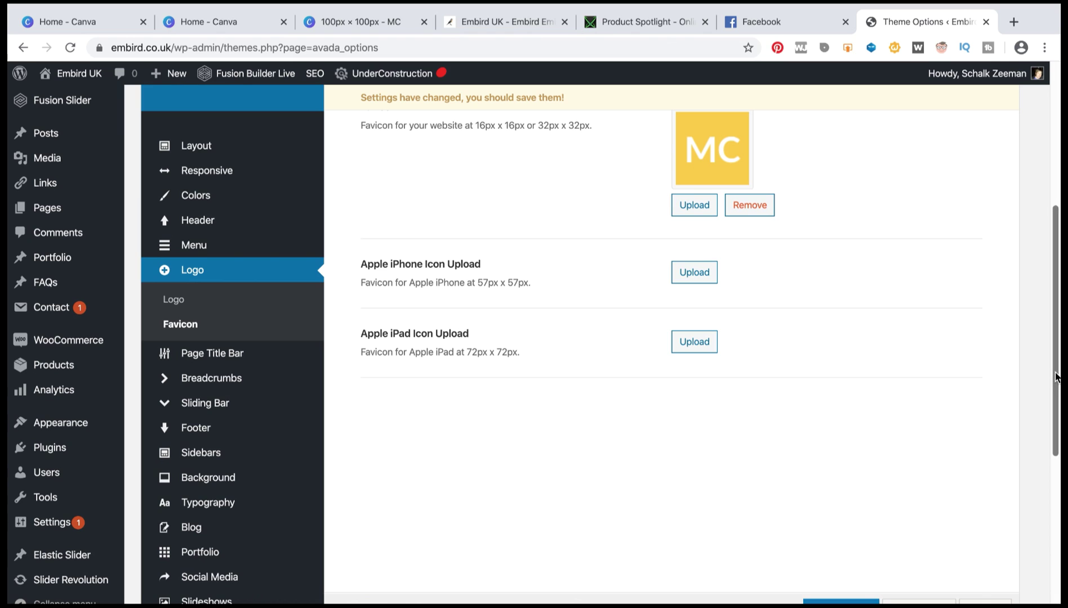
{"action": "left_click_drag", "start_coordinate": [1057, 380], "coordinate": [1059, 400]}
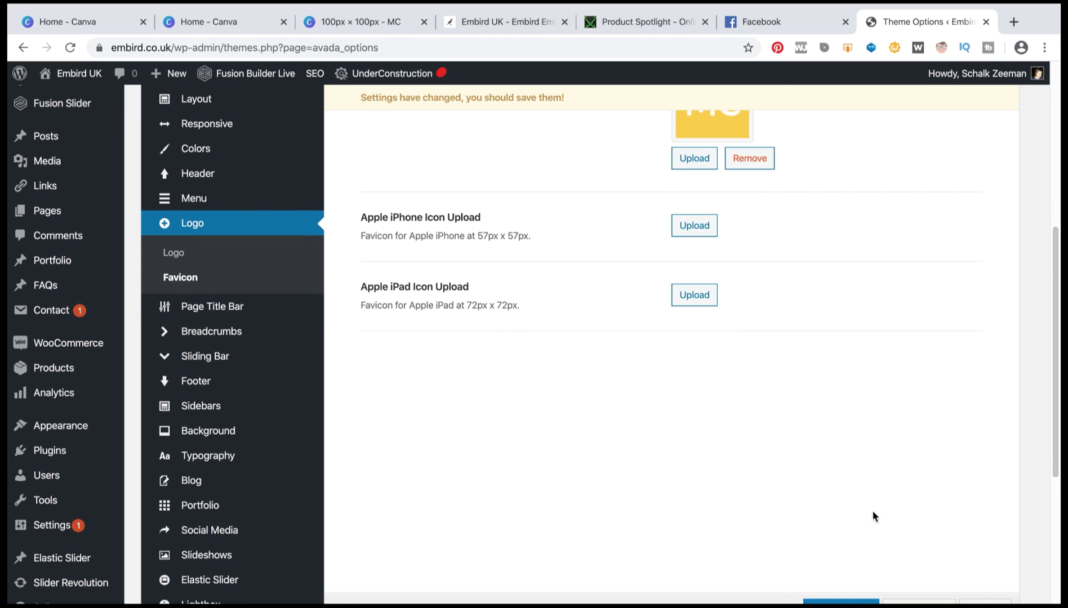
{"action": "left_click", "coordinate": [841, 602]}
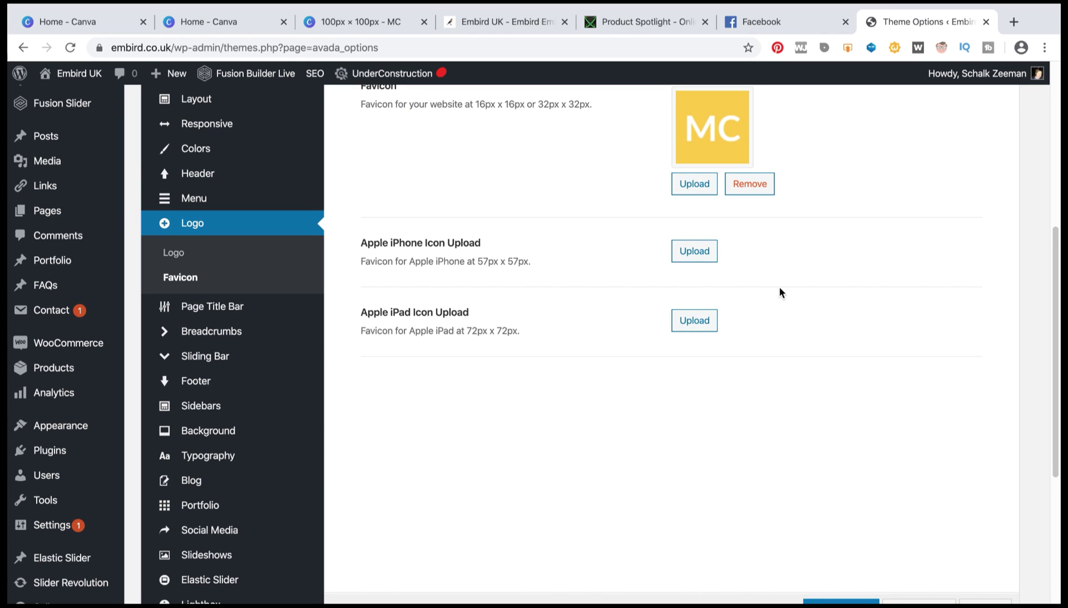
- Switch to the Embird UK homepage tab and reload it to see the new favicon
{"action": "left_click", "coordinate": [512, 22]}
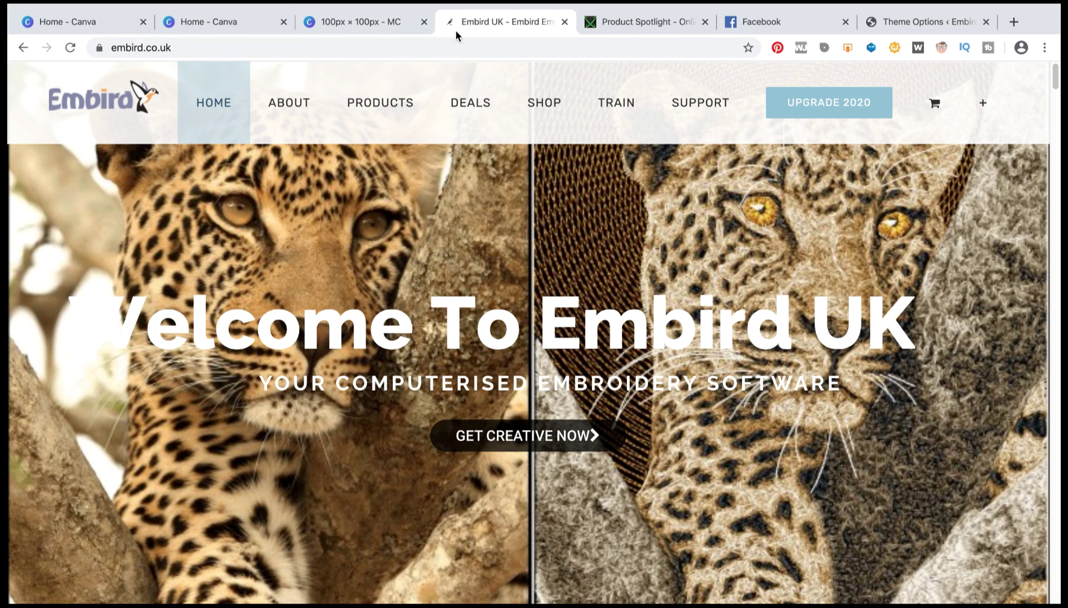
{"action": "left_click", "coordinate": [257, 50]}
{"action": "key", "text": "Return"}
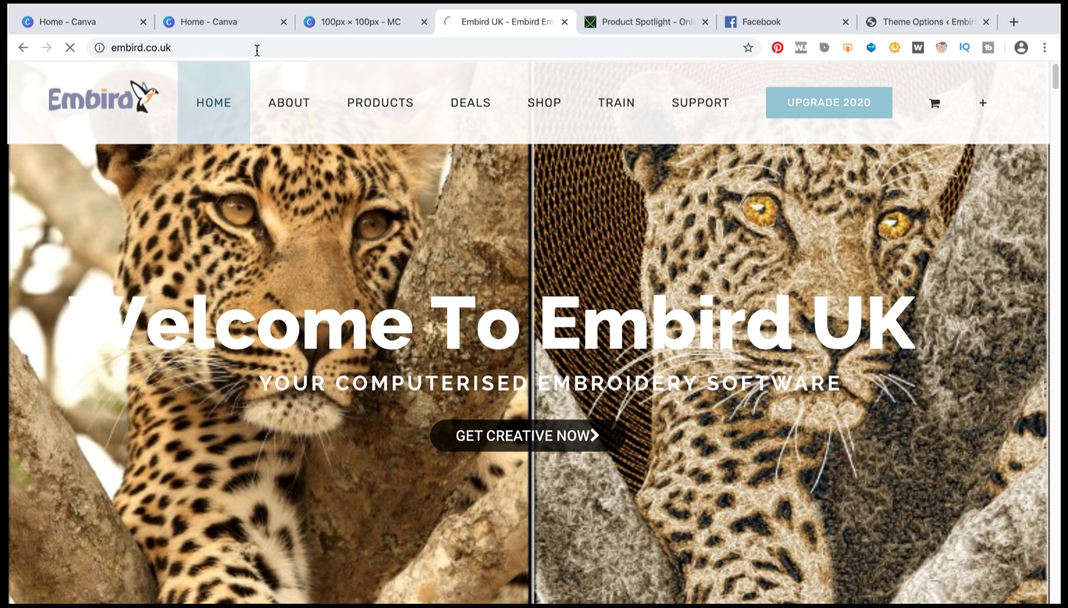